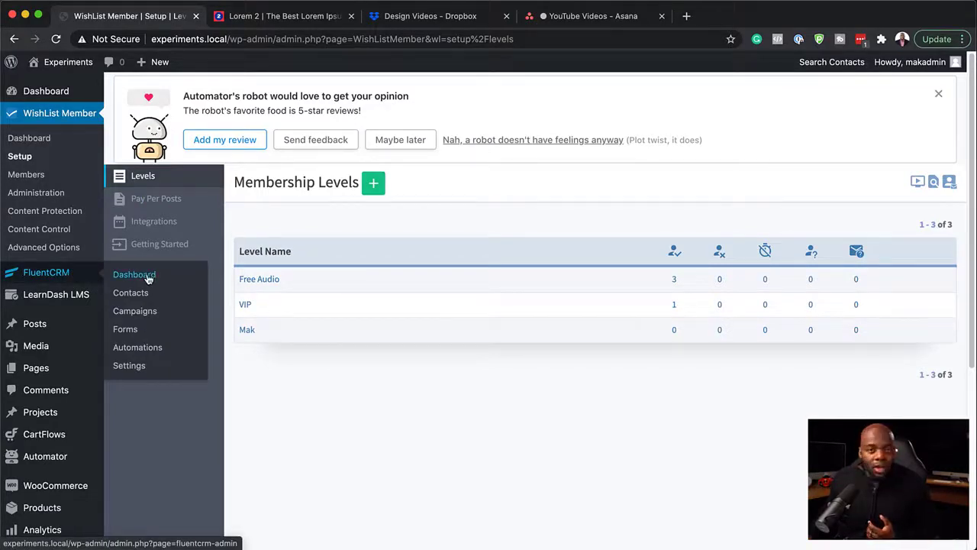
Create a FluentCRM automation funnel labelled Members with the Wishlist Member trigger "A member added to a membership level"
{"action": "left_click", "coordinate": [150, 277]}
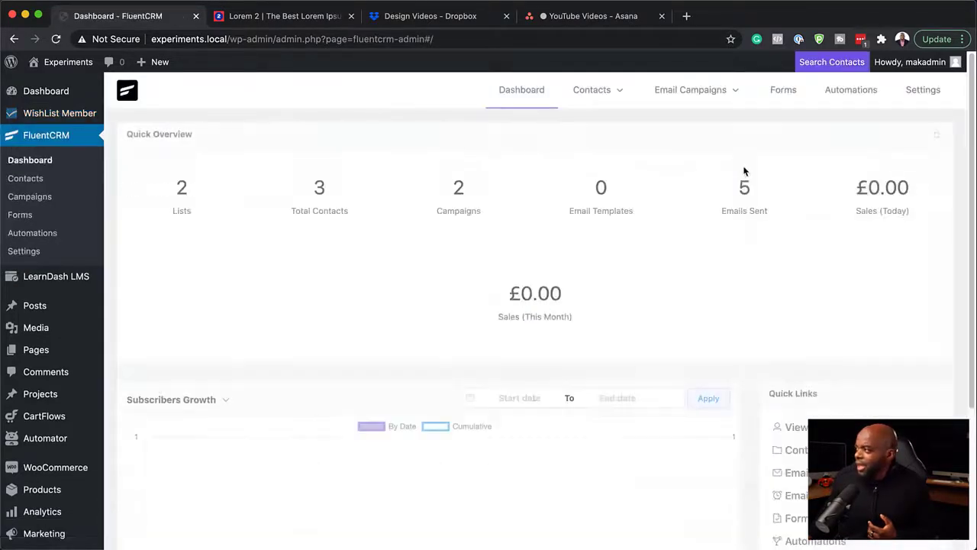
{"action": "left_click", "coordinate": [849, 94]}
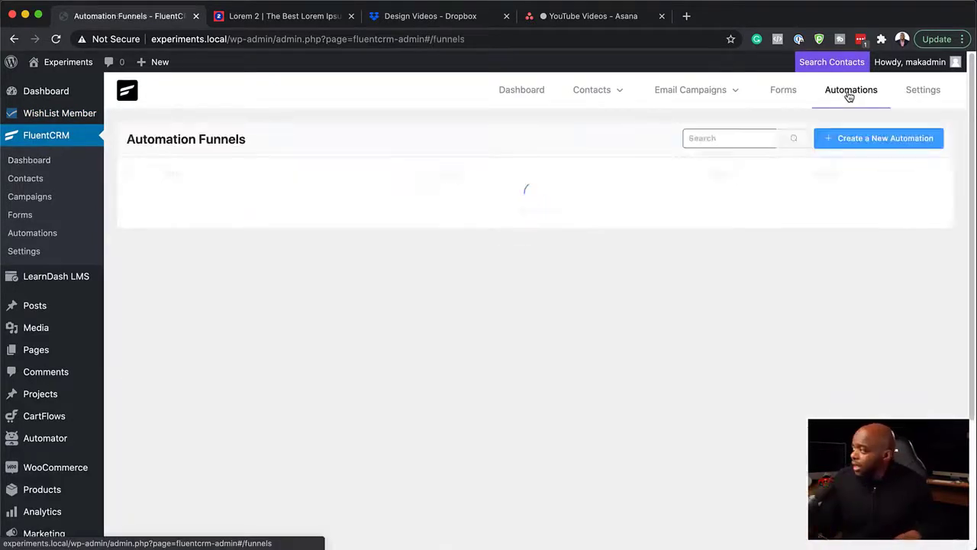
{"action": "left_click", "coordinate": [867, 139]}
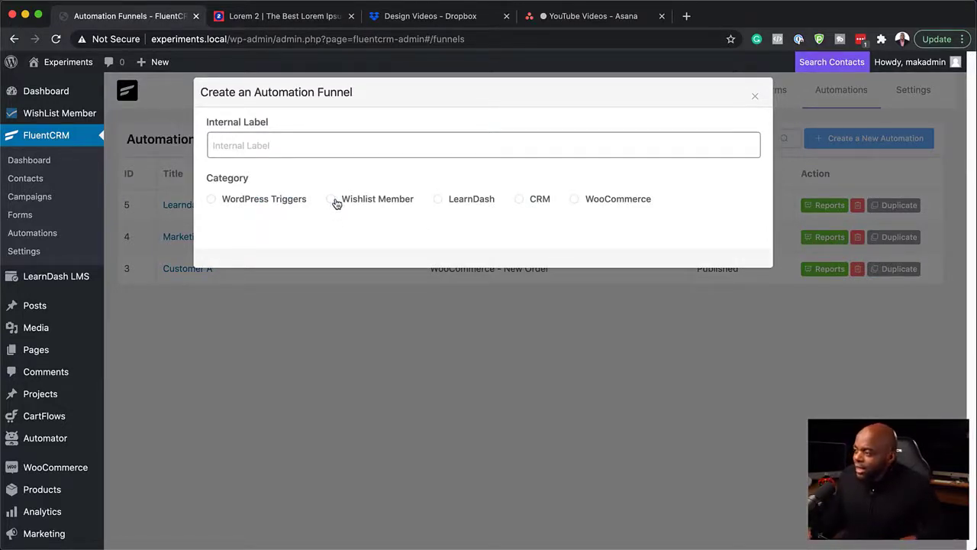
{"action": "left_click", "coordinate": [320, 142]}
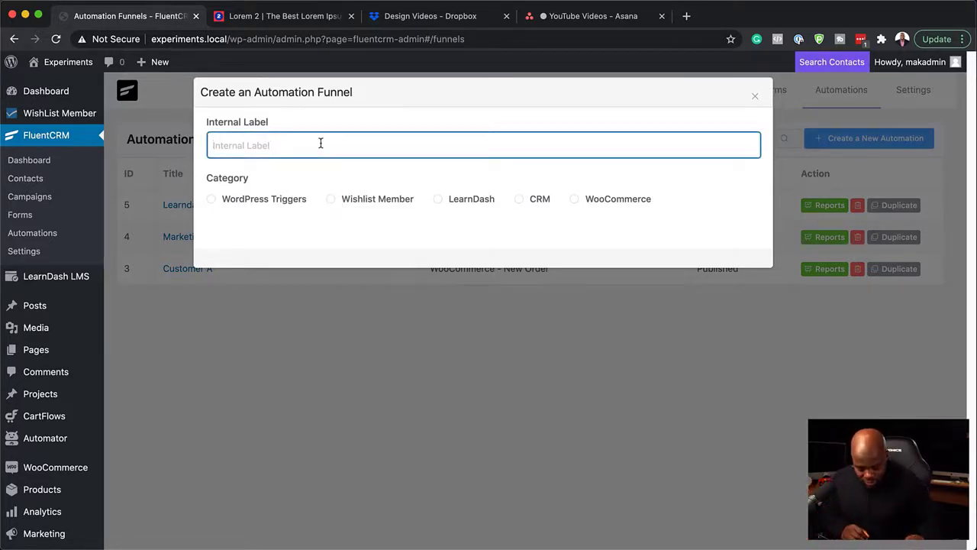
{"action": "type", "text": "Members"}
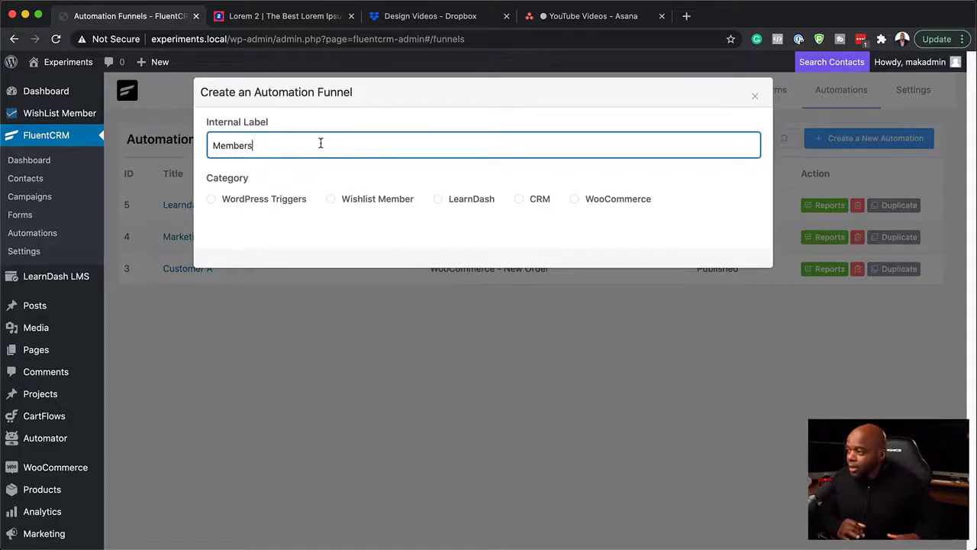
{"action": "left_click", "coordinate": [332, 202]}
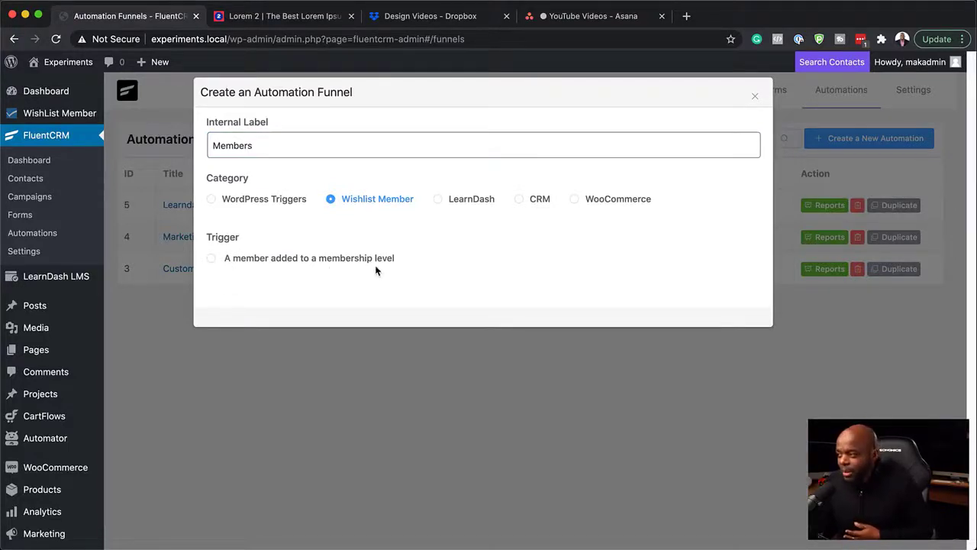
{"action": "left_click", "coordinate": [212, 259]}
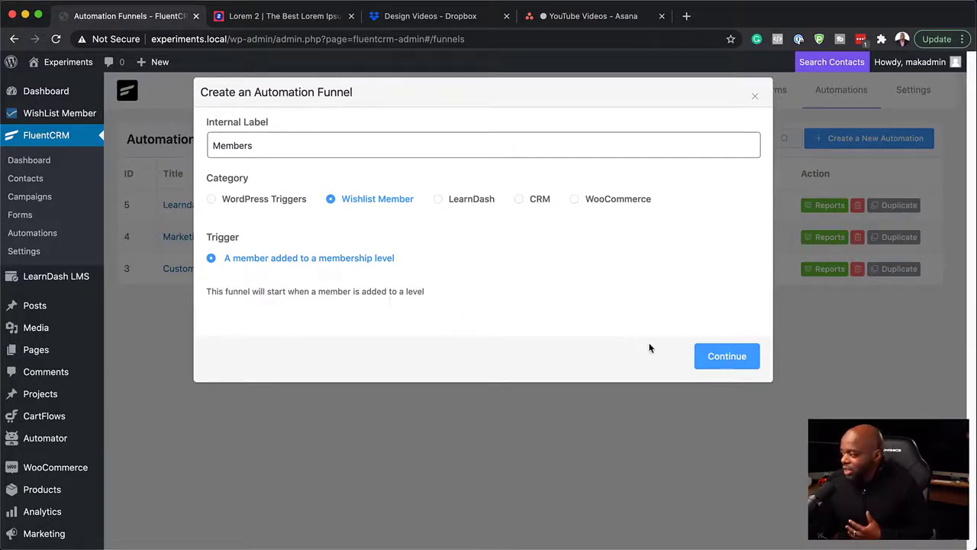
{"action": "left_click", "coordinate": [742, 359]}
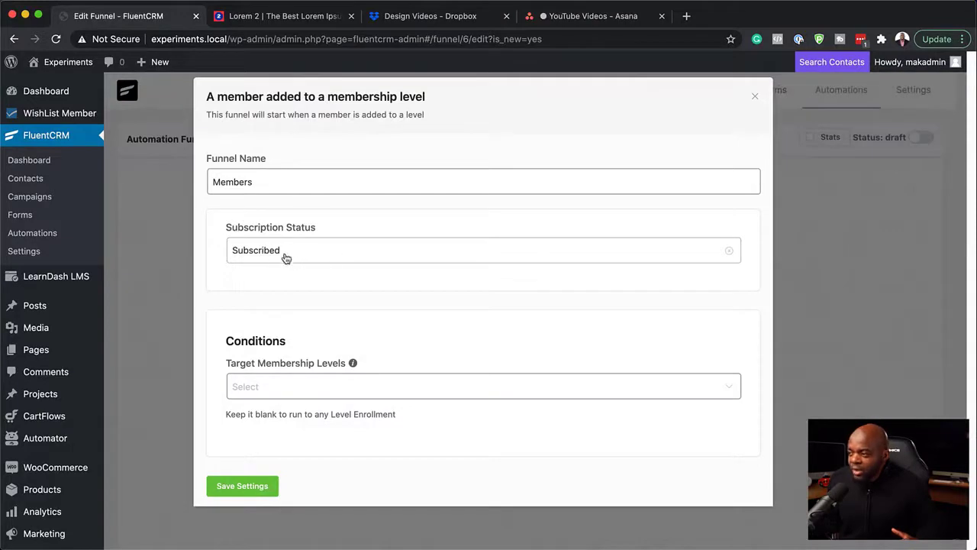
Set the trigger's target membership level to VIP and save the trigger settings
{"action": "left_click", "coordinate": [269, 384]}
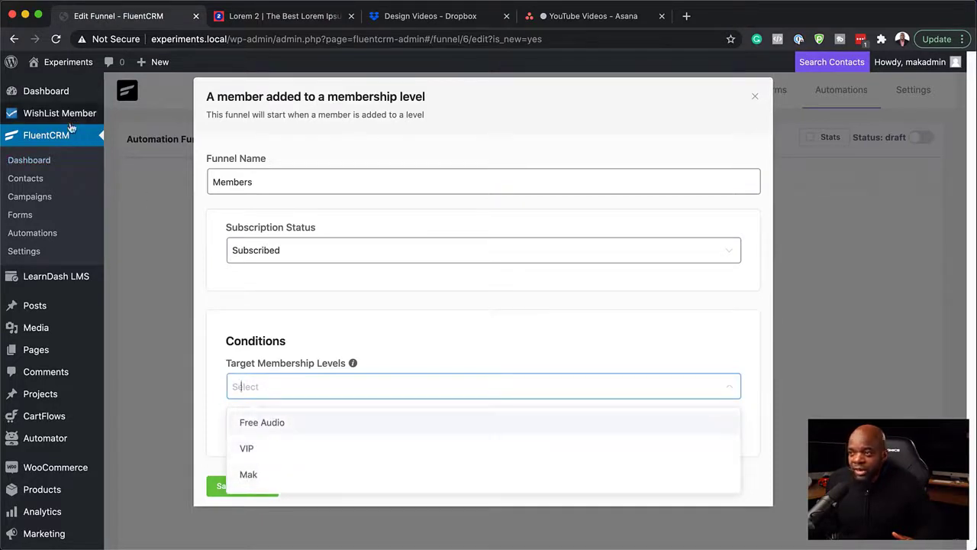
{"action": "mouse_move", "coordinate": [74, 124]}
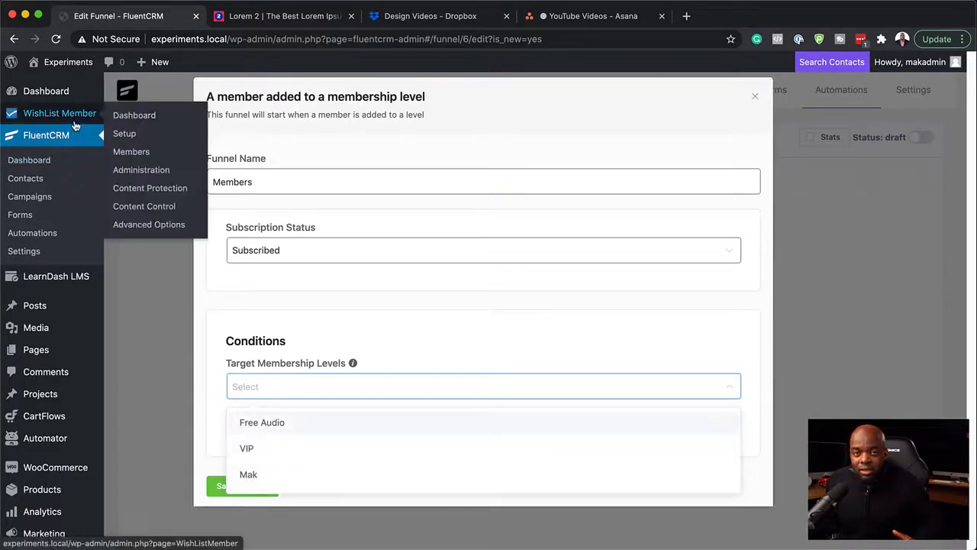
{"action": "left_click", "coordinate": [266, 456]}
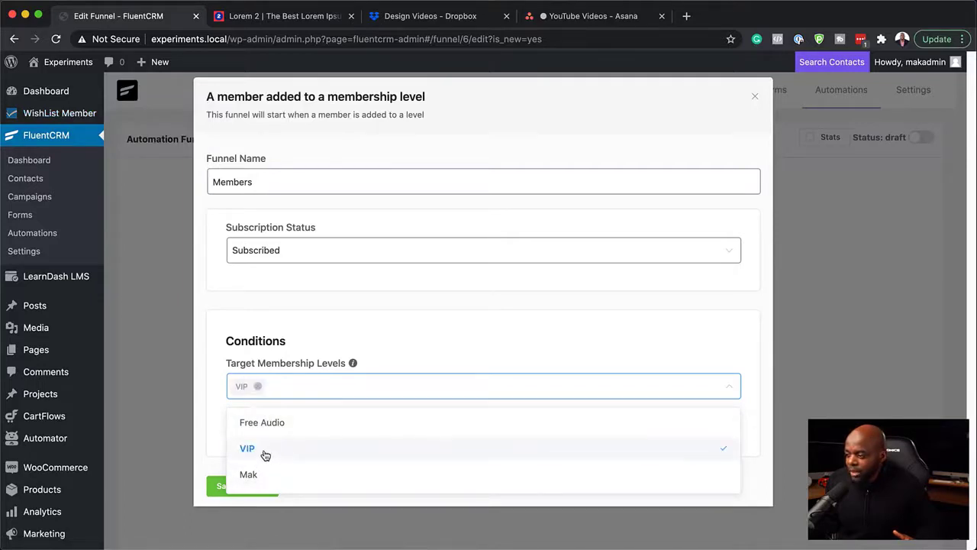
{"action": "left_click", "coordinate": [214, 439]}
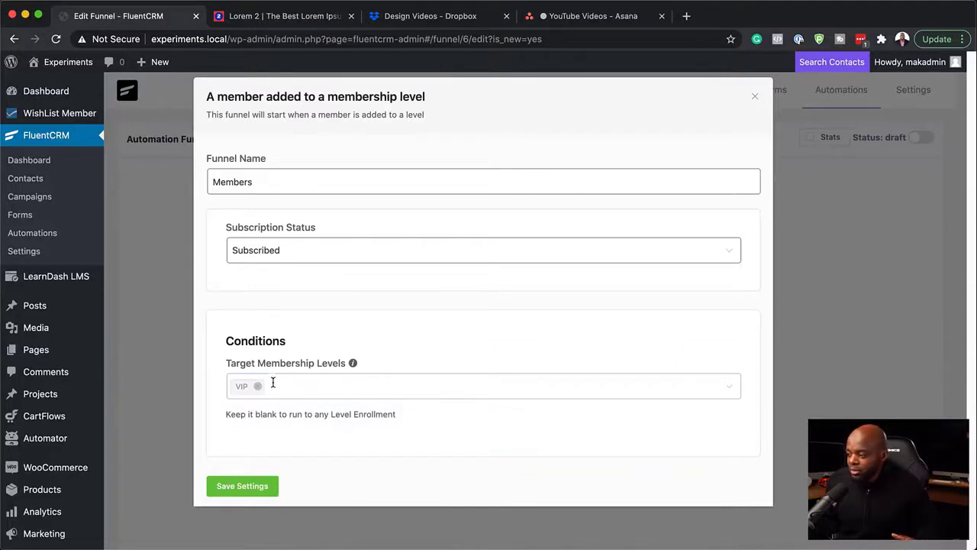
{"action": "left_click", "coordinate": [250, 494]}
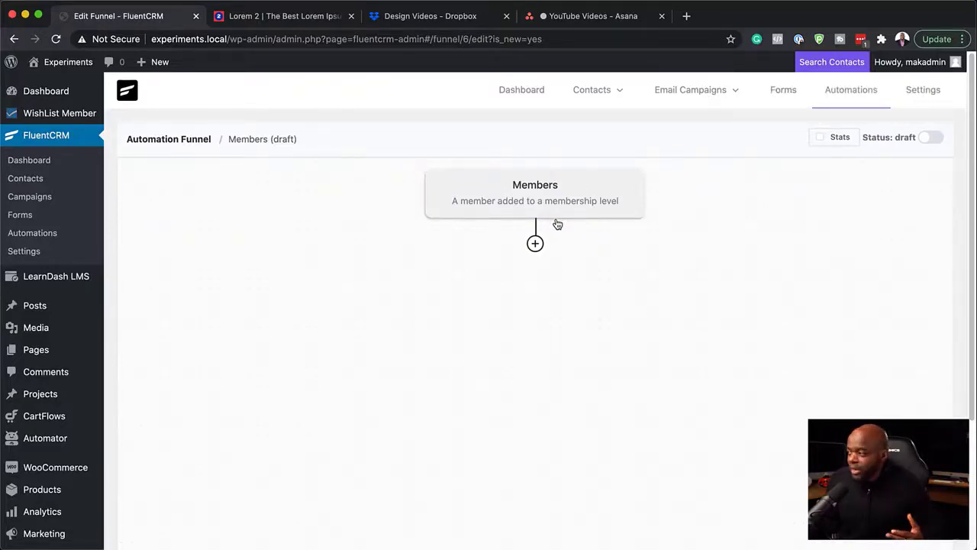
Add an Apply Tag action below the Members trigger and check the existing tags
{"action": "left_click", "coordinate": [535, 243]}
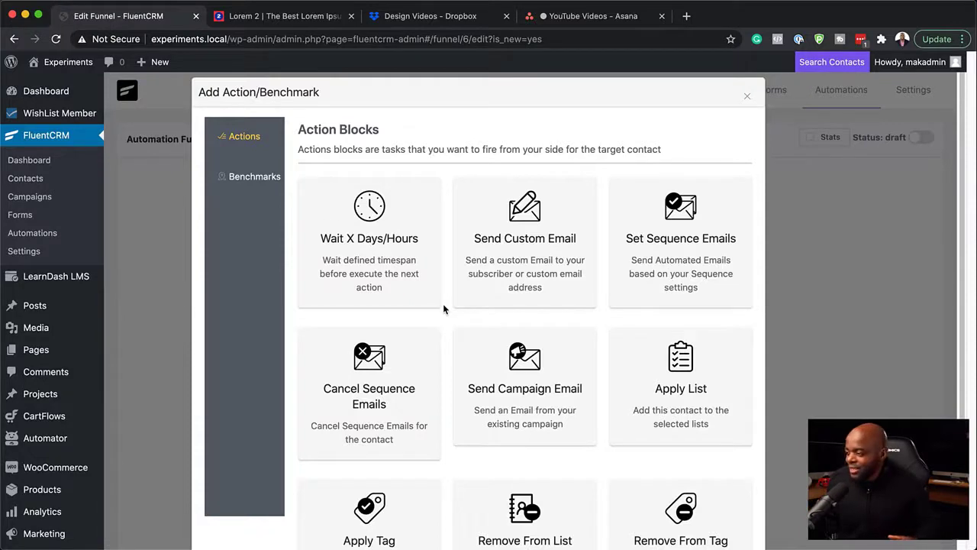
{"action": "scroll", "coordinate": [358, 366], "scroll_direction": "down", "scroll_amount": 3}
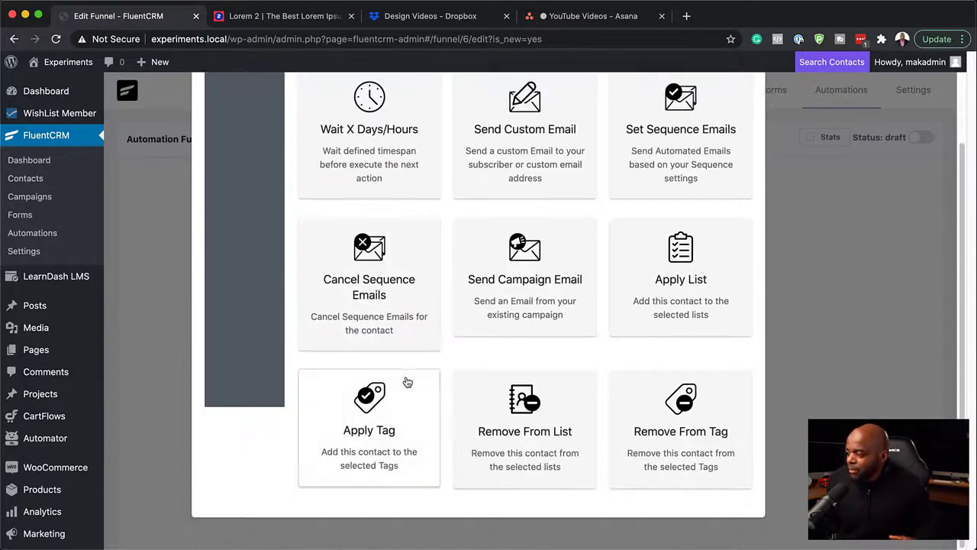
{"action": "left_click", "coordinate": [385, 432]}
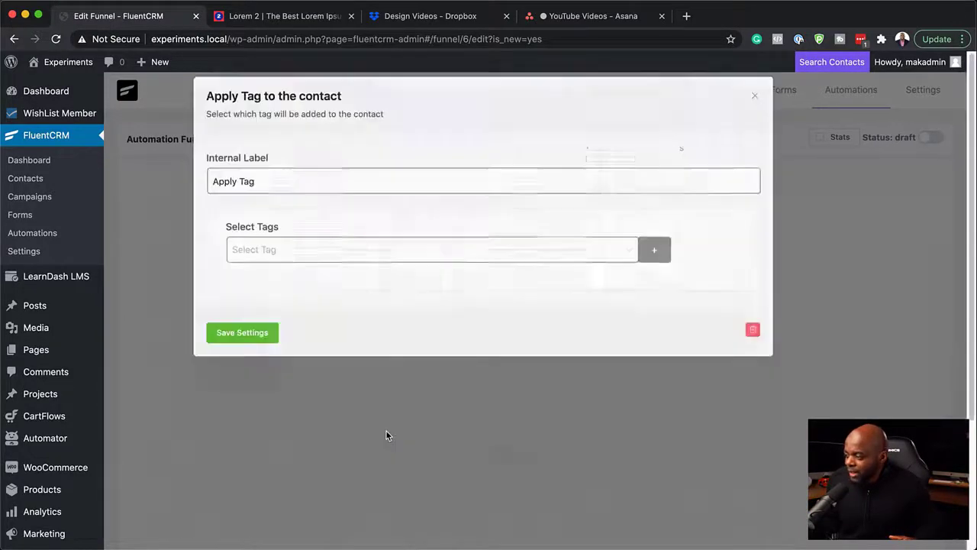
{"action": "left_click", "coordinate": [623, 253]}
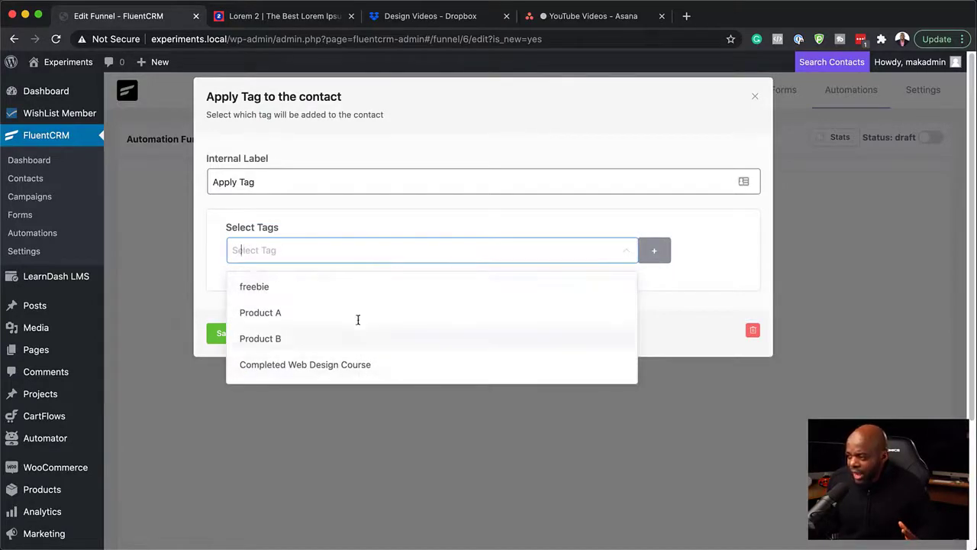
{"action": "left_click", "coordinate": [709, 252]}
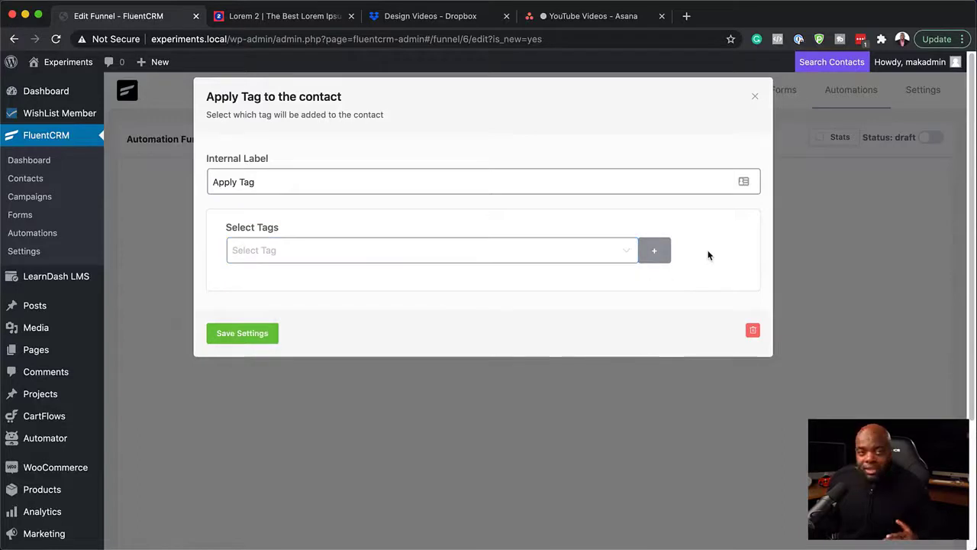
Create a new tag named VIP from the Apply Tag action and save the action's settings
{"action": "left_click", "coordinate": [654, 251]}
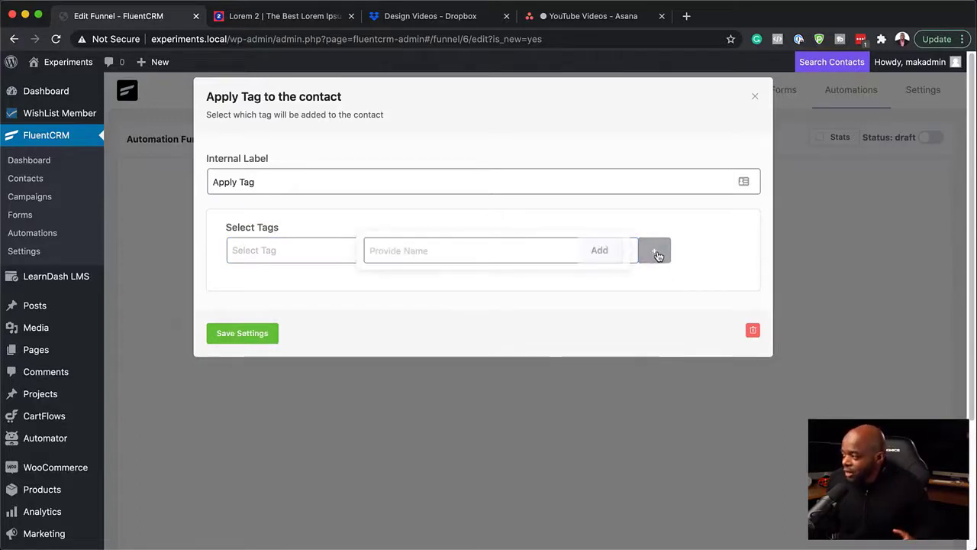
{"action": "left_click", "coordinate": [529, 253]}
{"action": "type", "text": "VIP"}
{"action": "left_click", "coordinate": [600, 257]}
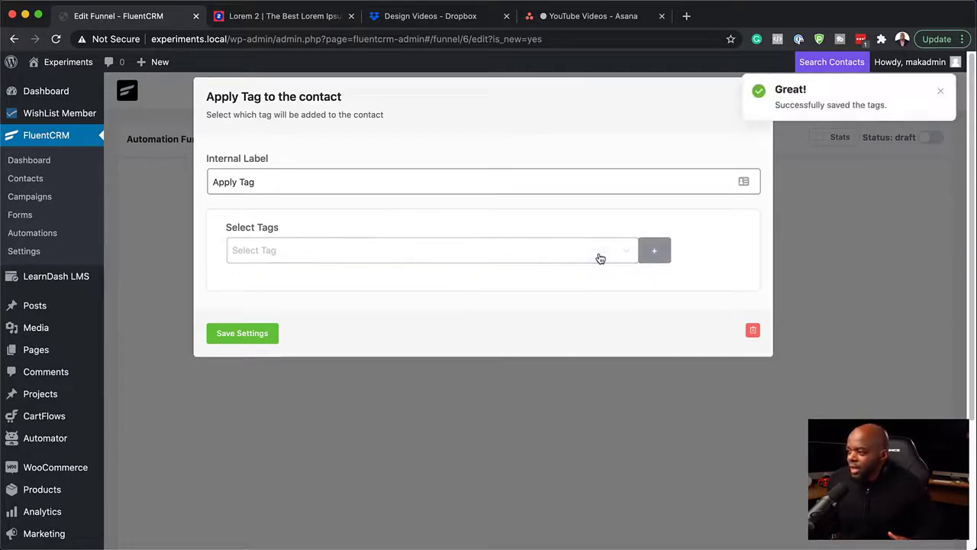
{"action": "left_click", "coordinate": [269, 335]}
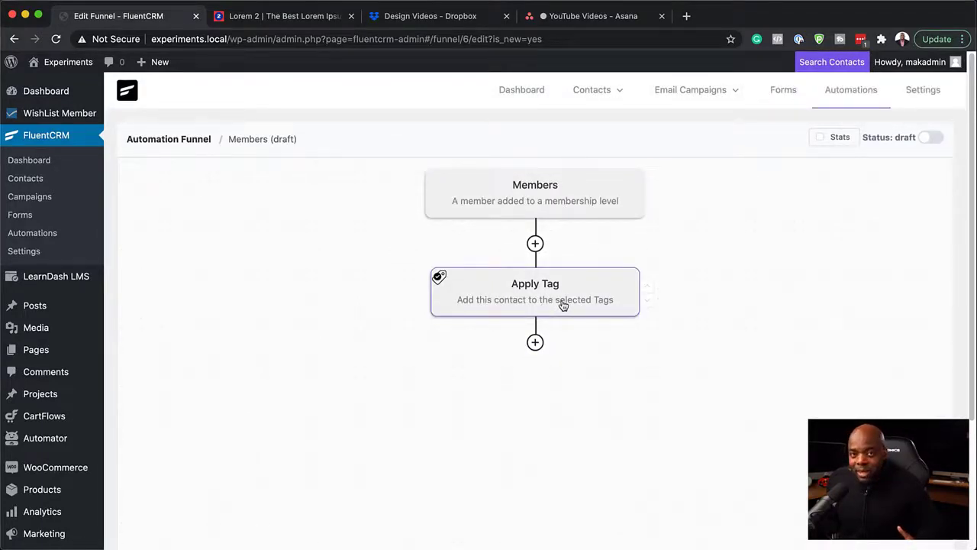
Add a Send Custom Email action after Apply Tag with the email subject "Welcome"
{"action": "left_click", "coordinate": [535, 342]}
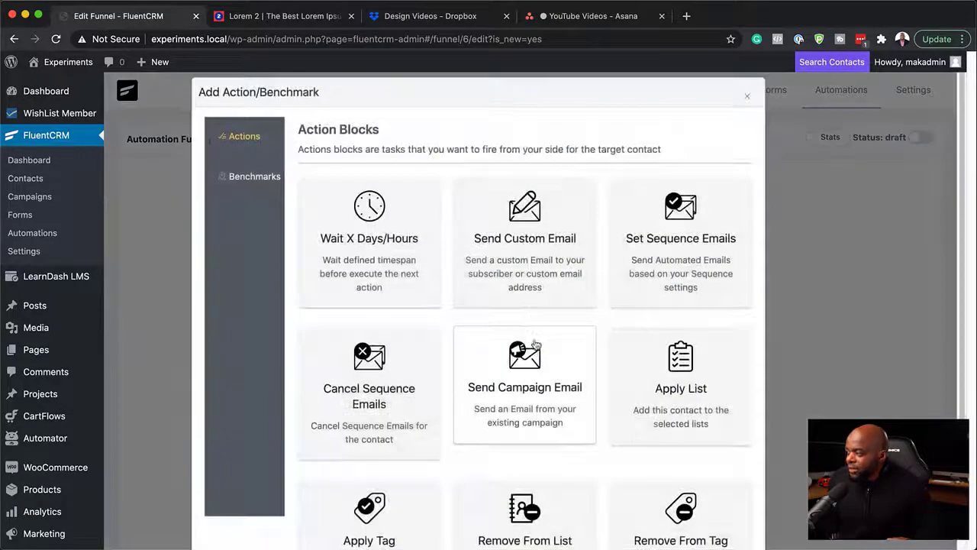
{"action": "left_click", "coordinate": [548, 250]}
{"action": "left_click", "coordinate": [349, 314]}
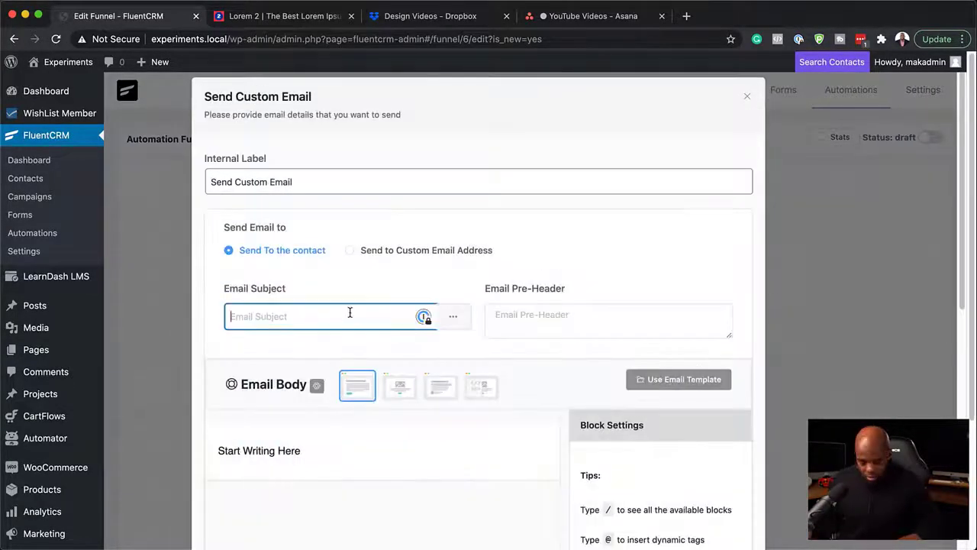
{"action": "type", "text": "Welcome"}
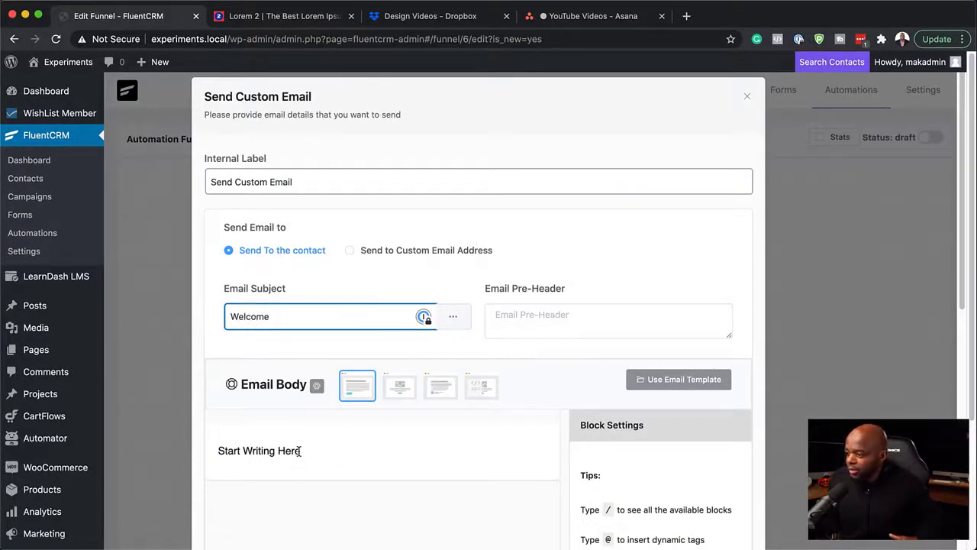
Replace the email body's starter text with "Hello", the contact's first name tag and paragraphs of Lorem ipsum text
{"action": "triple_click", "coordinate": [323, 453]}
{"action": "type", "text": "Hello @"}
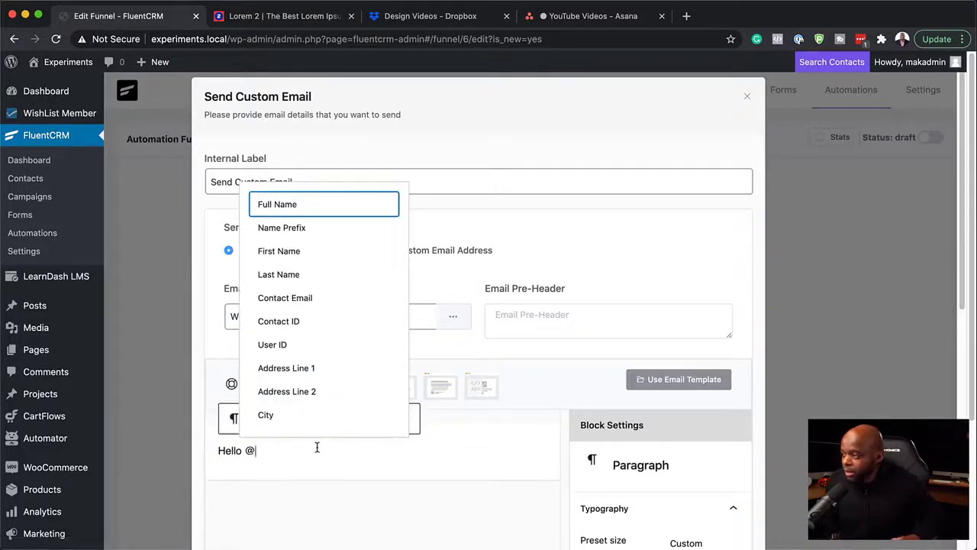
{"action": "left_click", "coordinate": [290, 253]}
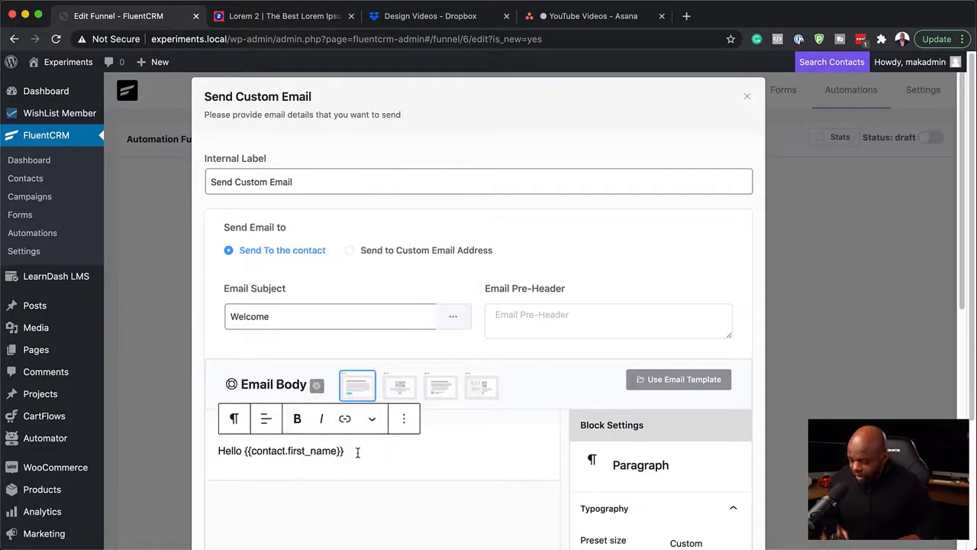
{"action": "key", "text": "Return"}
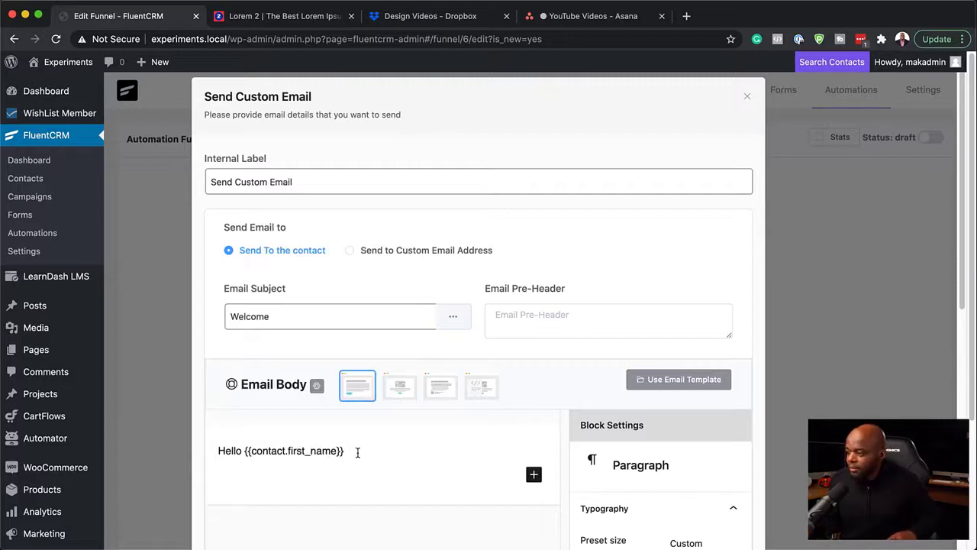
{"action": "type", "text": "Lorem ipsum dolor sit amet, consectetuer adipiscing elit. Donec odio. Quisque volutpat mattis eros. Nullam malesuada erat ut turpis. Suspendisse urna nibh, viverra non, semper suscipit, posuere a, pede. Donec nec justo eget felis facilisis fermentum. Aliquam porttitor mauris sit amet orci. Aenean dignissim pellentesque felis. Morbi in sem quis dui placerat ornare. Pellentesque odio nisi, euismod in, pharetra a, ultricies in, diam. Sed arcu. Cras consequat."}
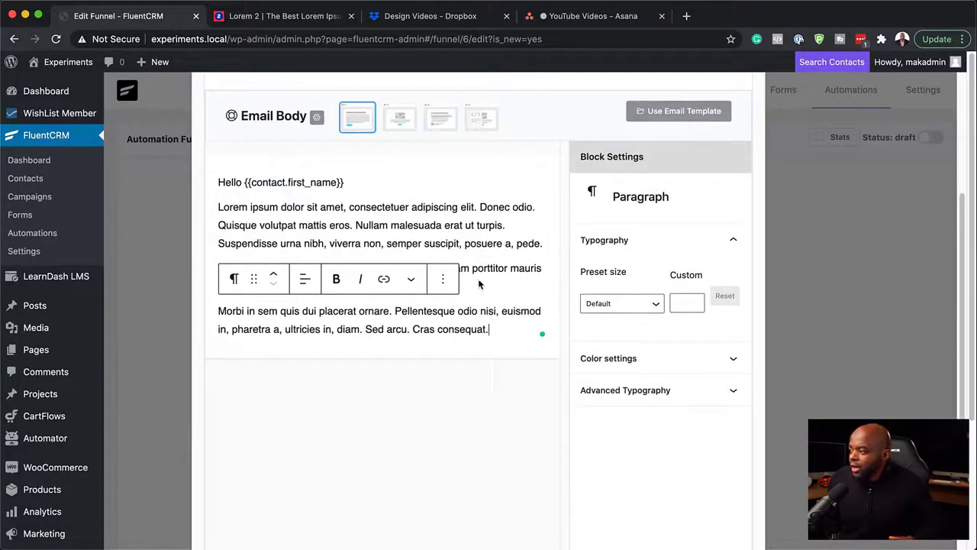
Review the welcome email's body and save the Send Custom Email settings
{"action": "left_click", "coordinate": [478, 280]}
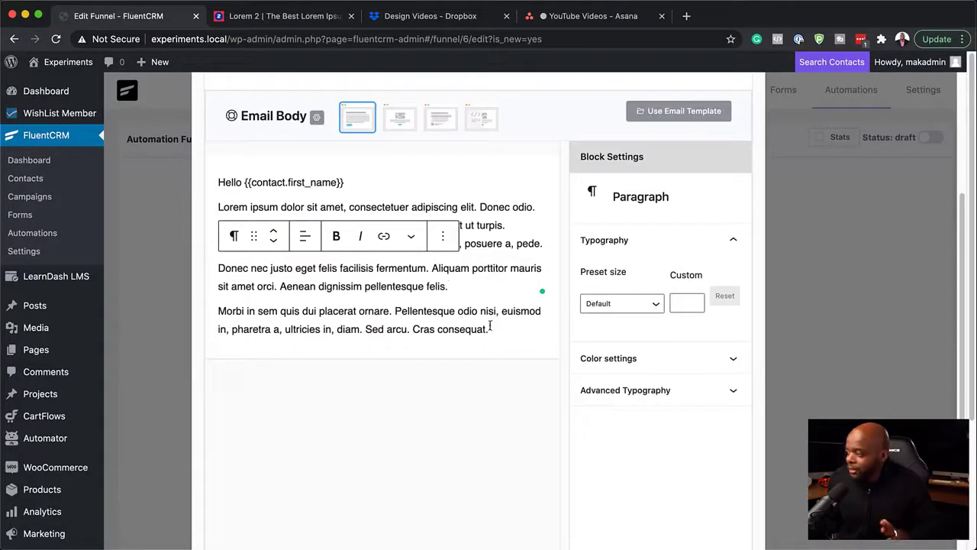
{"action": "scroll", "coordinate": [676, 349], "scroll_direction": "up", "scroll_amount": 3}
{"action": "scroll", "coordinate": [677, 346], "scroll_direction": "down", "scroll_amount": 4}
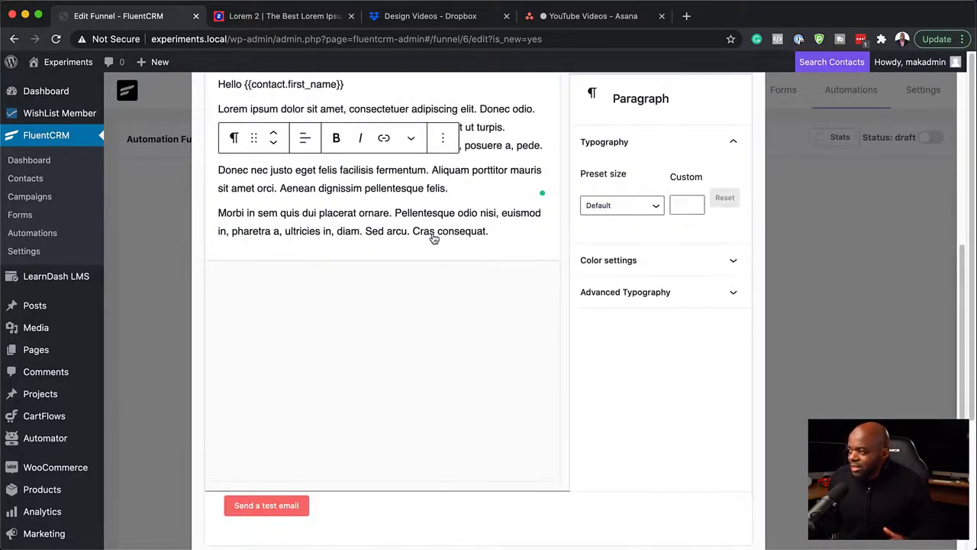
{"action": "scroll", "coordinate": [426, 391], "scroll_direction": "down", "scroll_amount": 2}
{"action": "scroll", "coordinate": [425, 391], "scroll_direction": "down", "scroll_amount": 1}
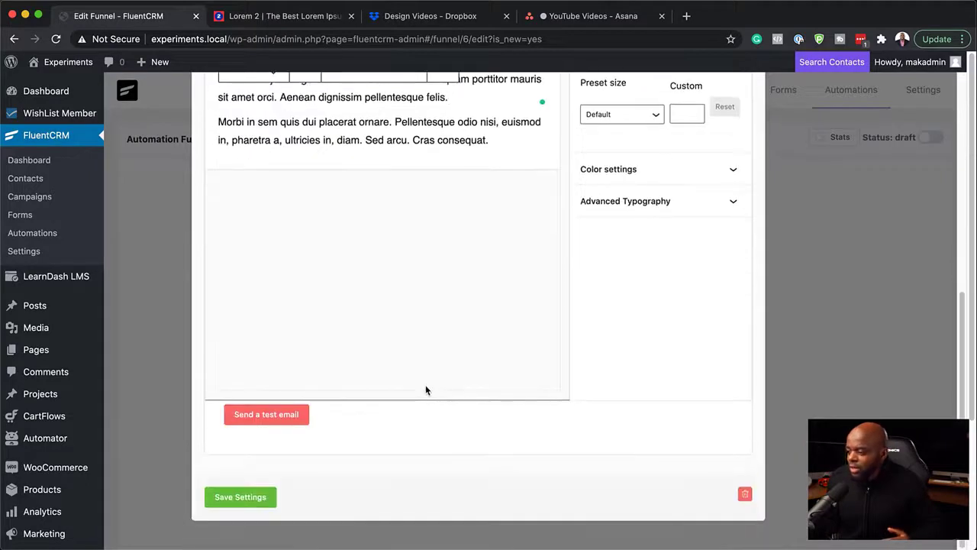
{"action": "left_click", "coordinate": [259, 500]}
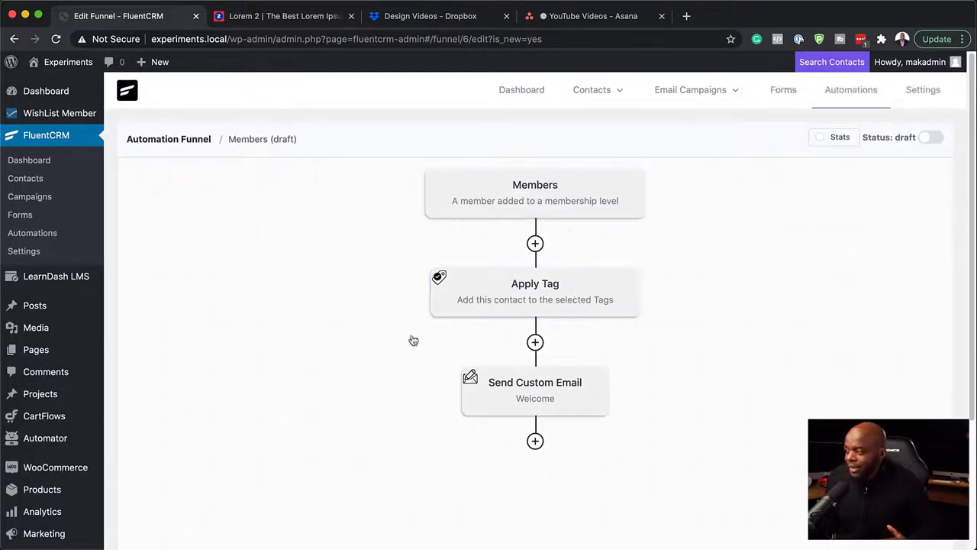
Add a Wait X Days/Hours action of 1 day after the welcome email and save it
{"action": "left_click", "coordinate": [535, 440]}
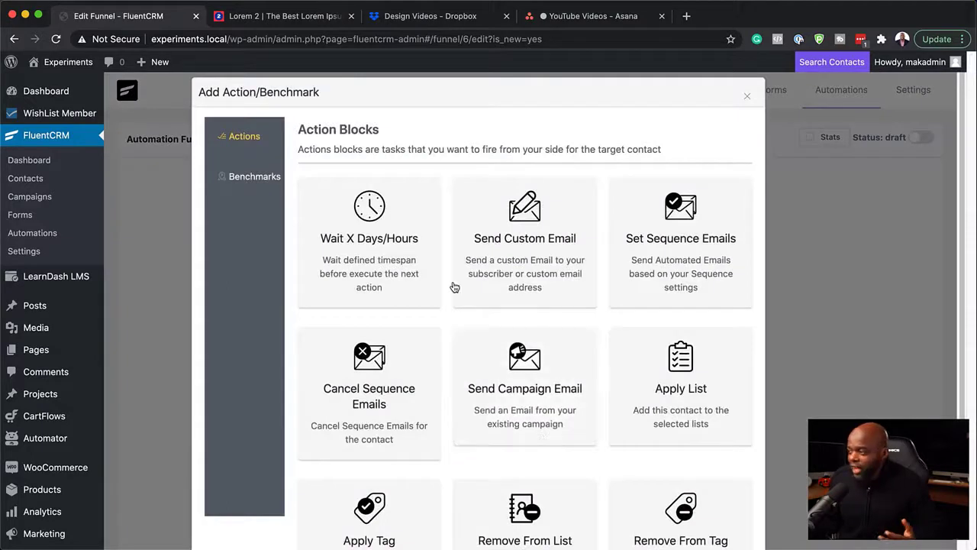
{"action": "left_click", "coordinate": [383, 257]}
{"action": "left_click", "coordinate": [329, 251]}
{"action": "left_click", "coordinate": [244, 393]}
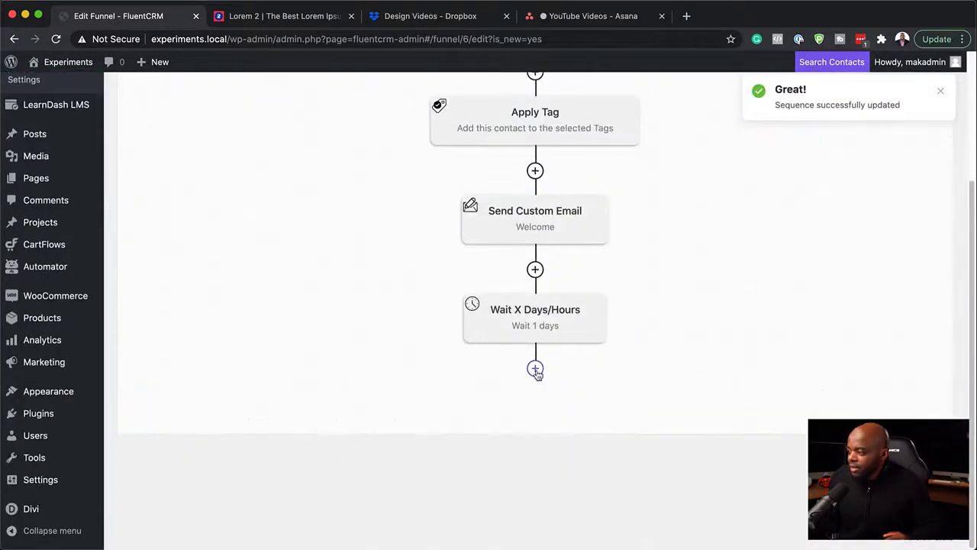
Add a Send Custom Email action after the 1-day wait with the email subject "Upgrade Membership"
{"action": "left_click", "coordinate": [535, 368]}
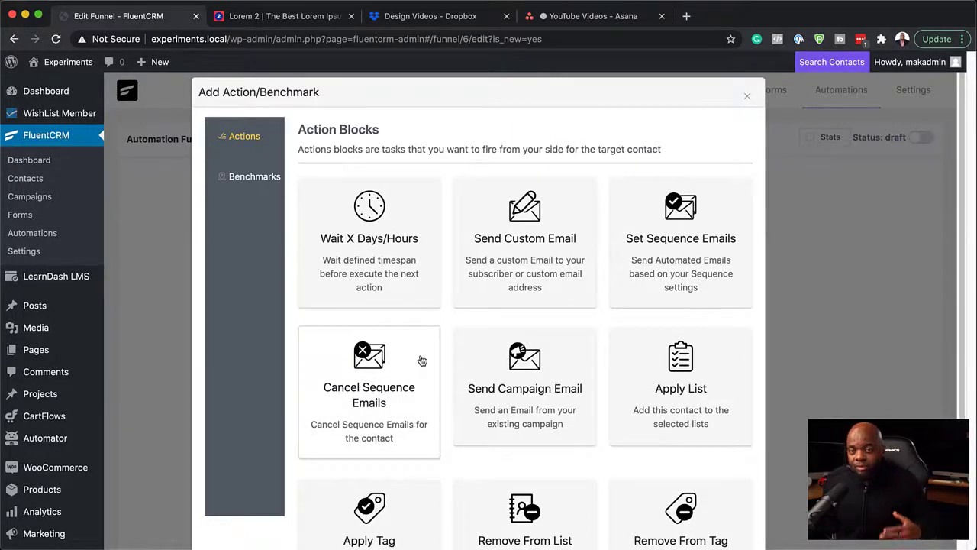
{"action": "left_click", "coordinate": [571, 264]}
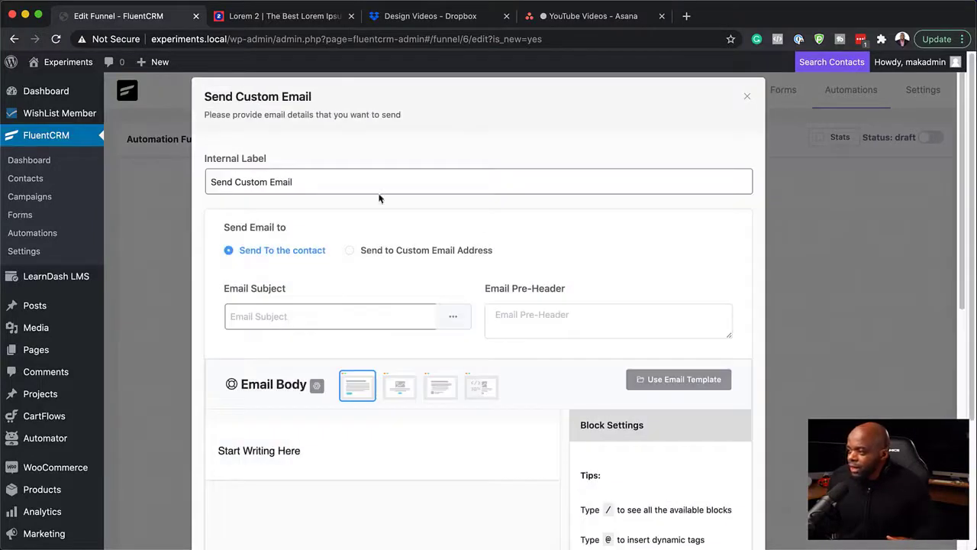
{"action": "left_click", "coordinate": [329, 306]}
{"action": "type", "text": "Upgrade Membership"}
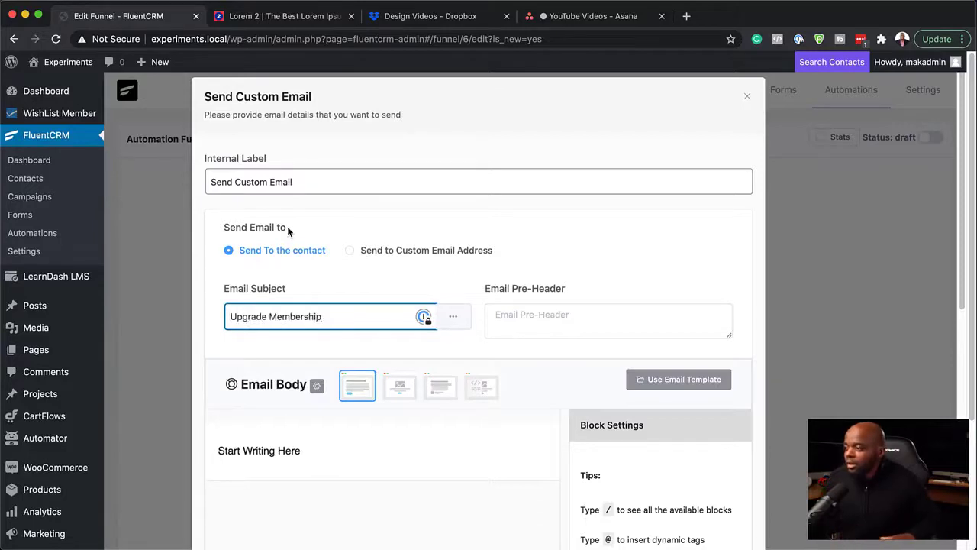
Replace the upgrade email's starter text with "Hello", the contact's first name tag and Lorem ipsum paragraphs, and save the action
{"action": "left_click", "coordinate": [284, 450]}
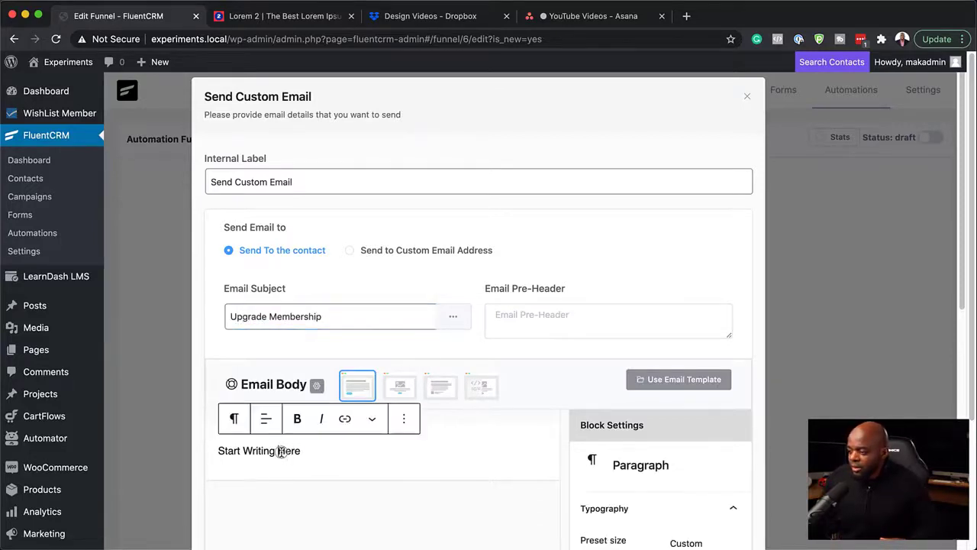
{"action": "key", "text": "super+a"}
{"action": "type", "text": "Hello @"}
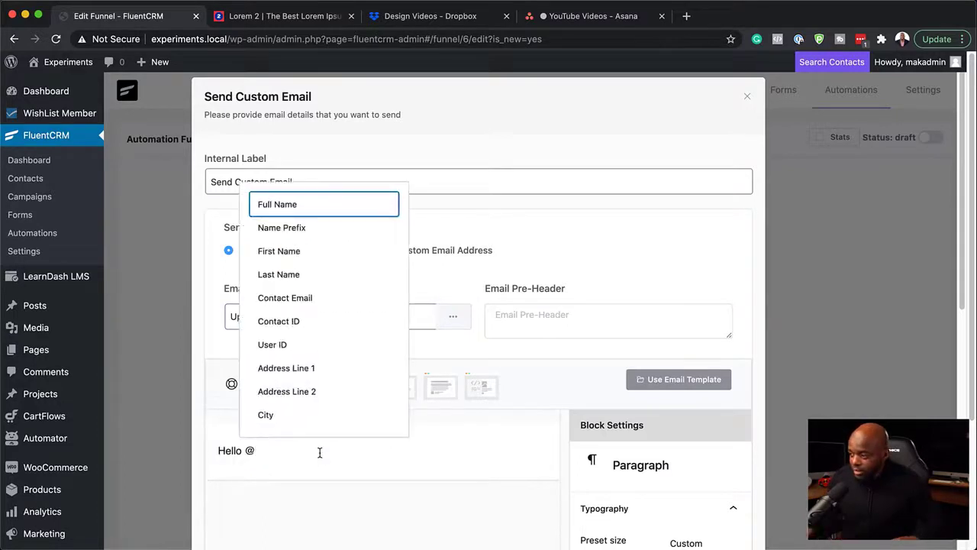
{"action": "left_click", "coordinate": [291, 250]}
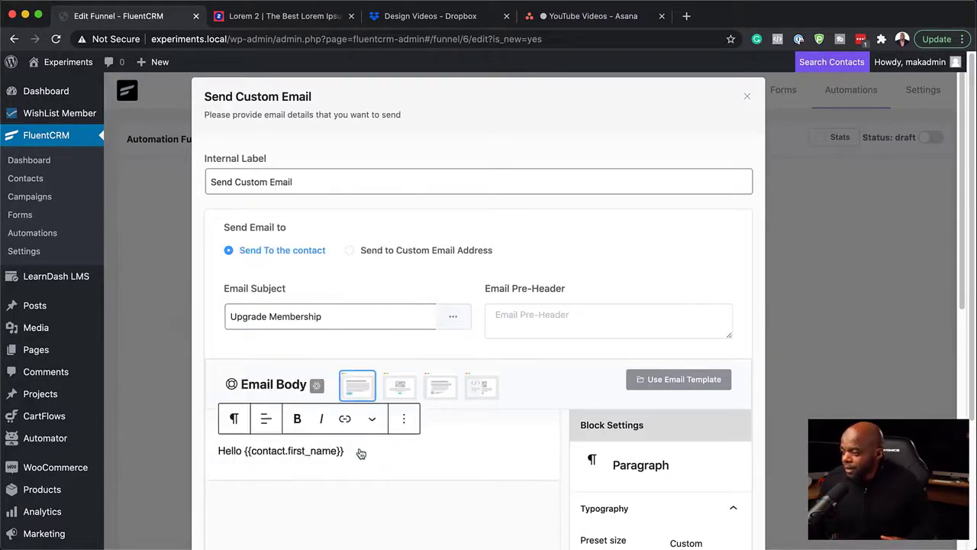
{"action": "key", "text": "Return"}
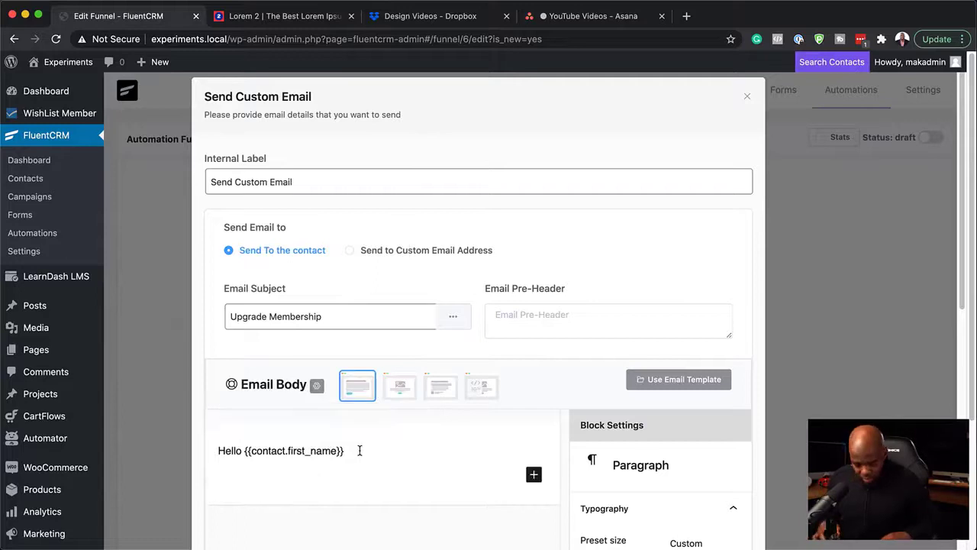
{"action": "key", "text": "super+v"}
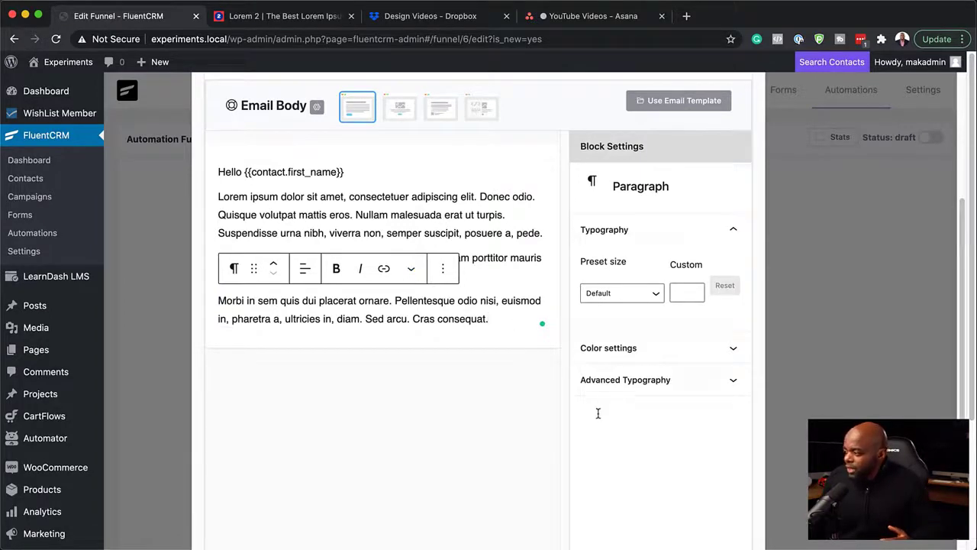
{"action": "scroll", "coordinate": [606, 417], "scroll_direction": "down", "scroll_amount": 5}
{"action": "left_click", "coordinate": [255, 499]}
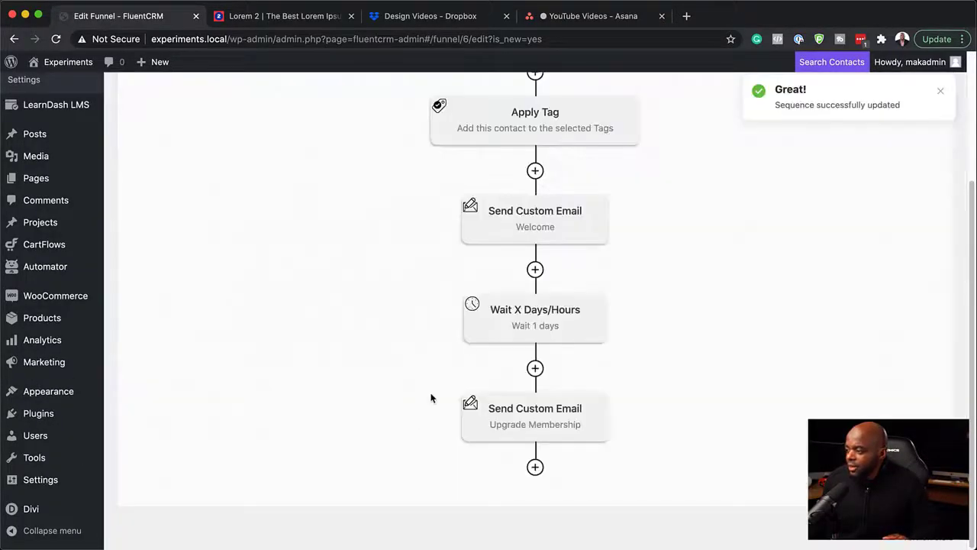
Examine the action blocks and benchmark triggers that can be added after the Upgrade Membership email
{"action": "left_click", "coordinate": [536, 467]}
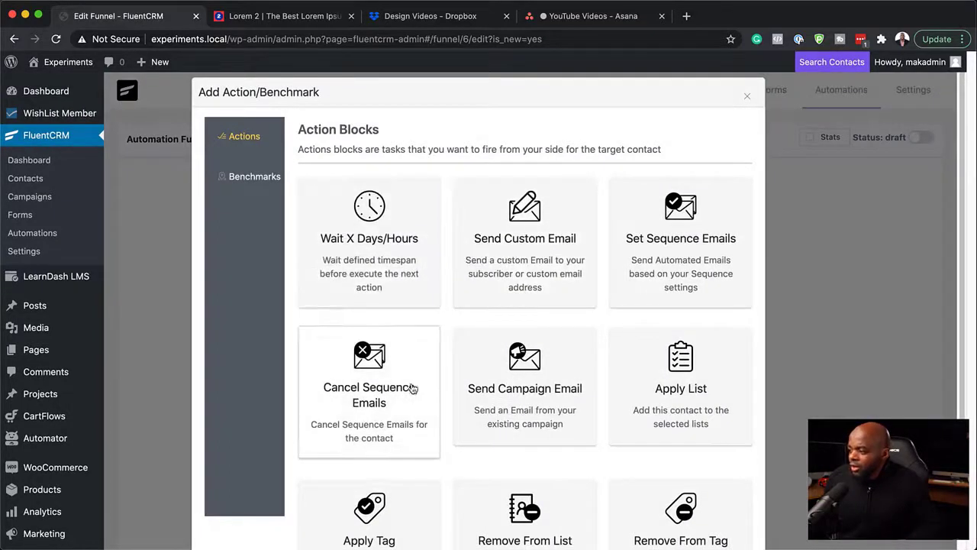
{"action": "scroll", "coordinate": [411, 419], "scroll_direction": "down", "scroll_amount": 3}
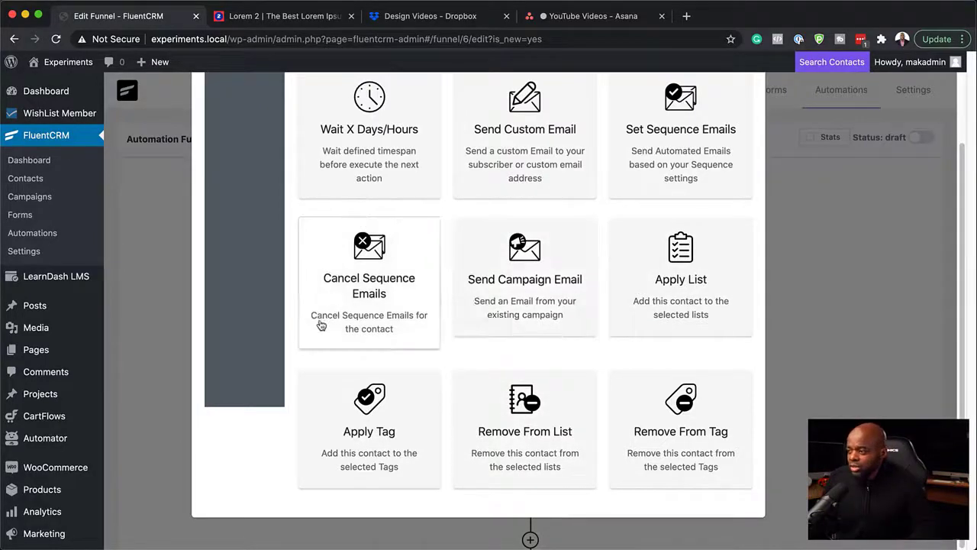
{"action": "scroll", "coordinate": [321, 324], "scroll_direction": "up", "scroll_amount": 3}
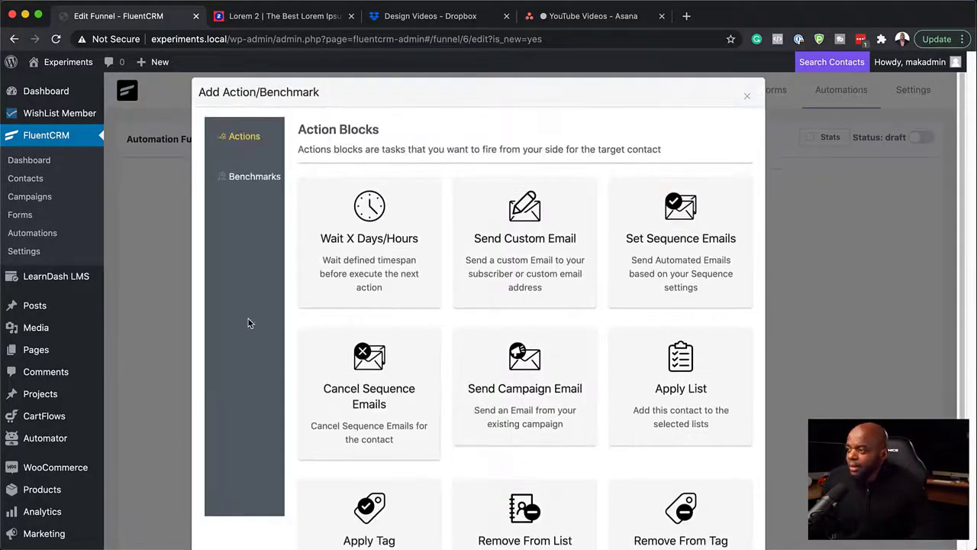
{"action": "left_click", "coordinate": [267, 184]}
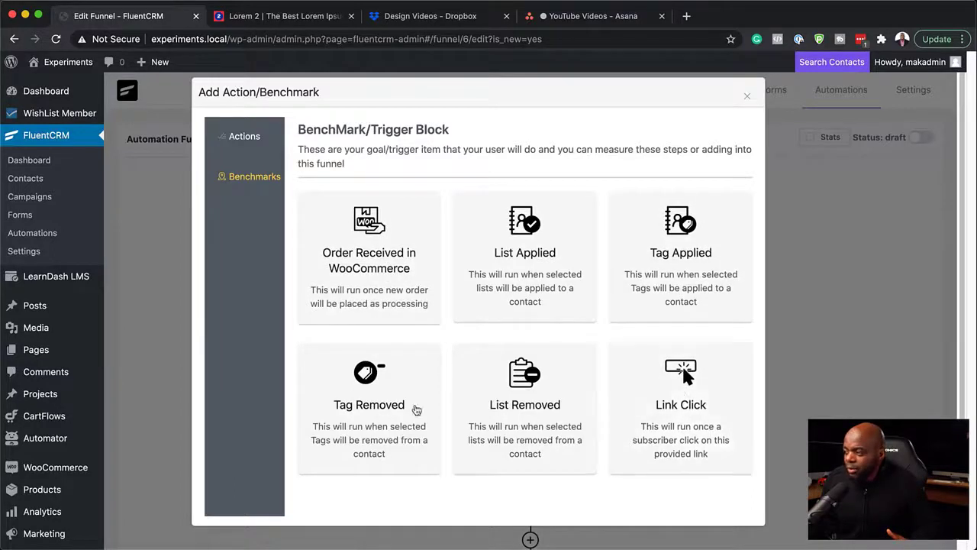
{"action": "left_click", "coordinate": [248, 136]}
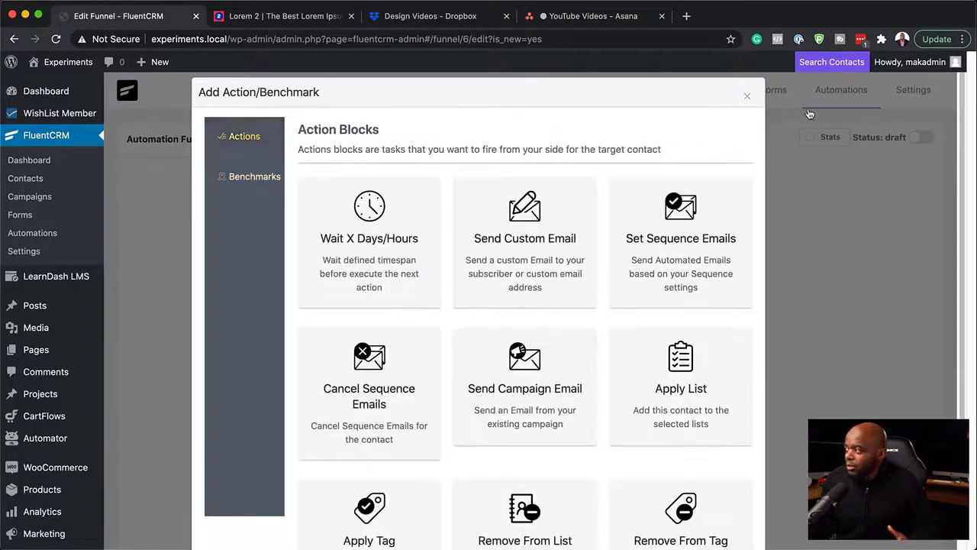